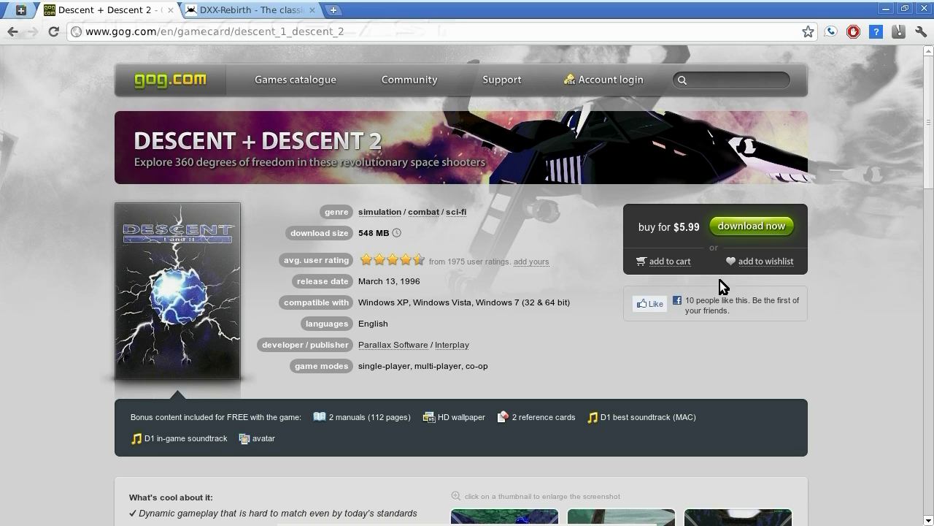
# - Switch to the DXX-Rebirth site and open its Downloads > DXX-Rebirth page
pyautogui.click(214, 11)
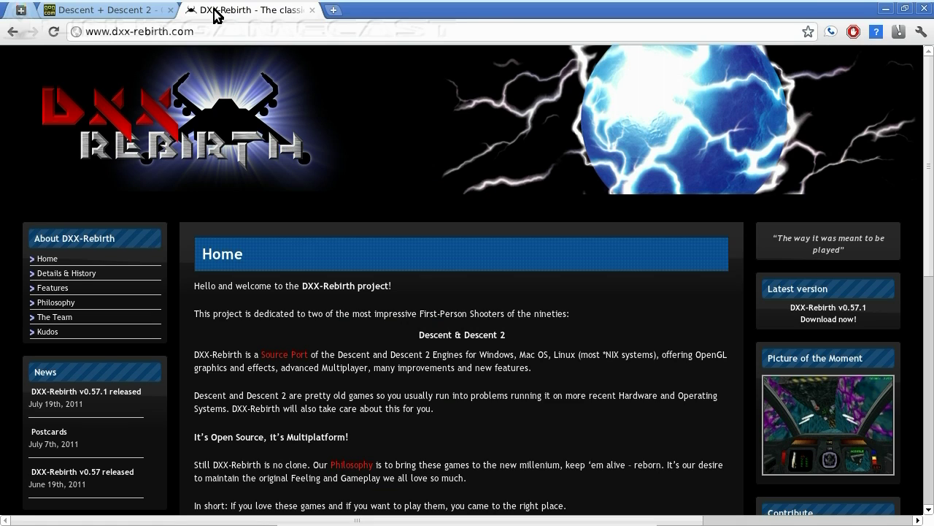
pyautogui.moveTo(202, 35); pyautogui.dragTo(84, 34)
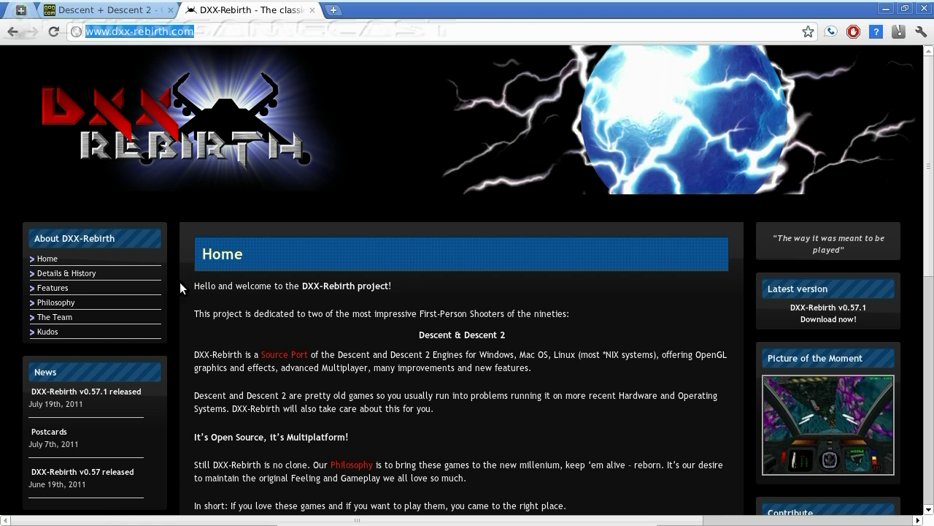
pyautogui.scroll(-3, 173, 282)
pyautogui.scroll(-4, 173, 282)
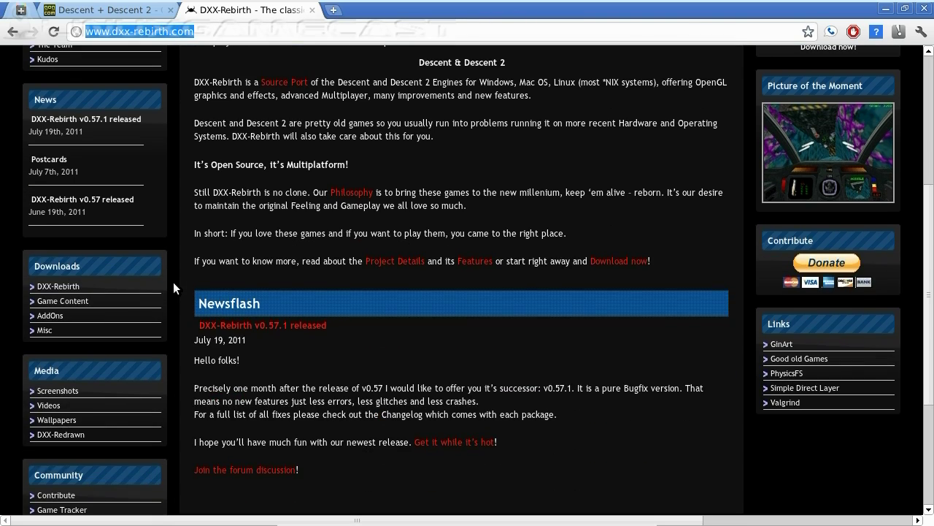
pyautogui.click(55, 287)
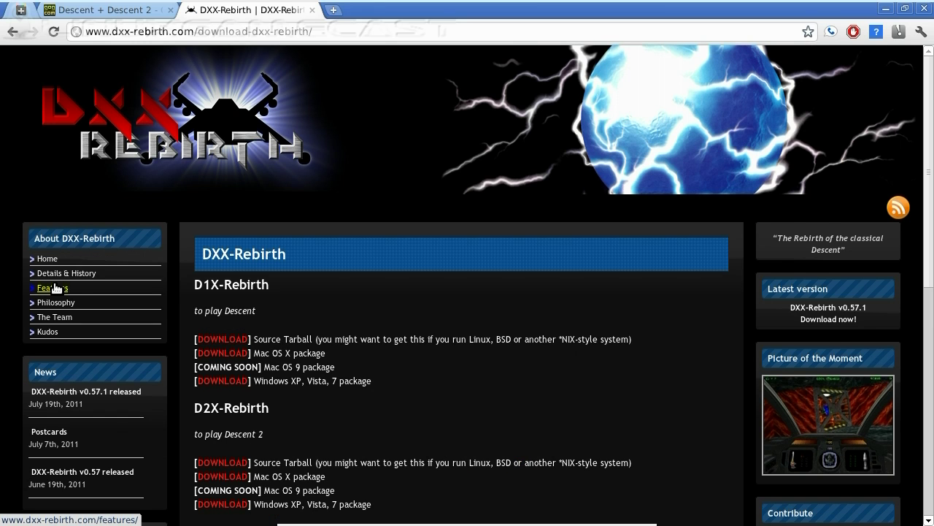
# - Scroll to the D2X-Rebirth packages for source, Mac OS X and Windows
pyautogui.scroll(-2, 366, 295)
pyautogui.scroll(-2, 365, 290)
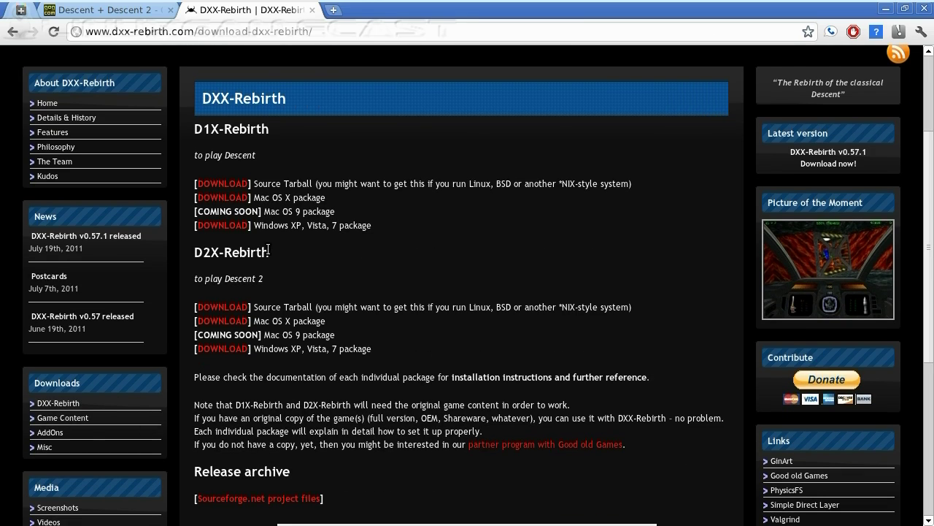
pyautogui.moveTo(270, 252); pyautogui.dragTo(201, 254)
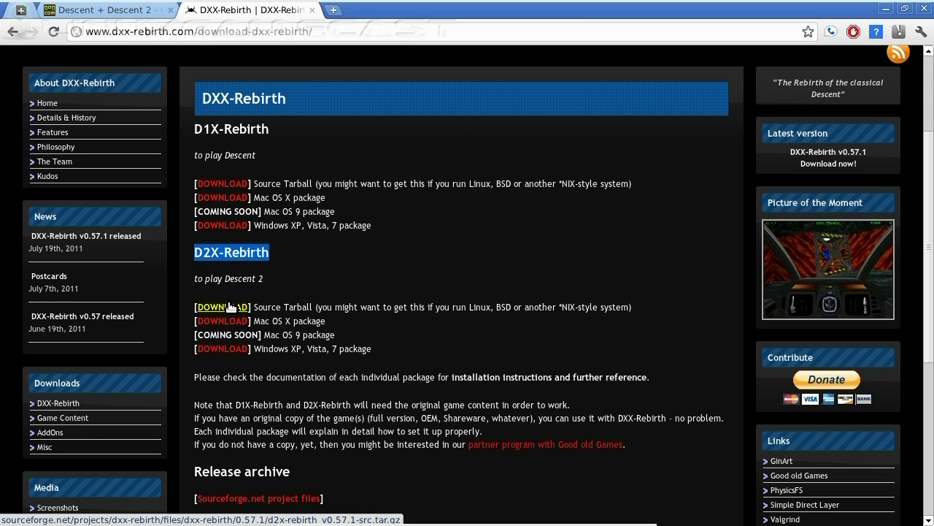
pyautogui.click(287, 247)
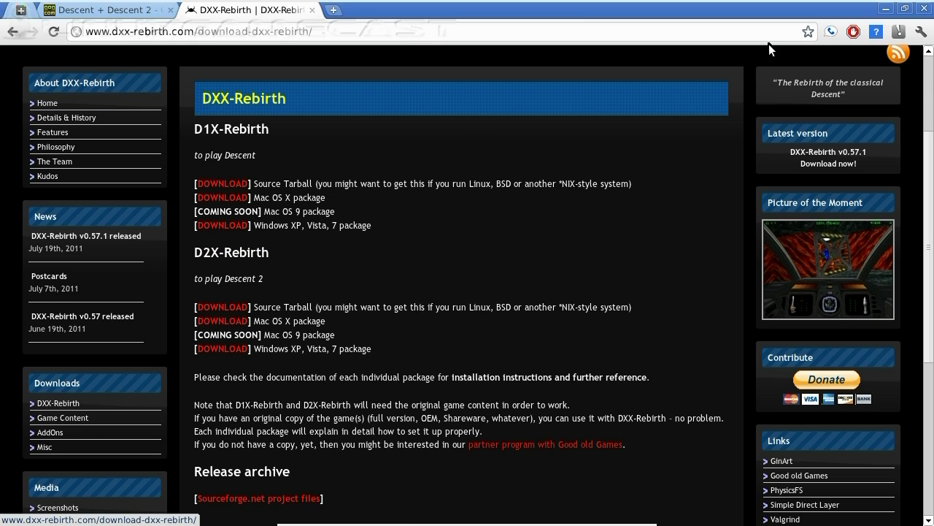
# - Minimize the browser and find the d2x-rebirth source archive on the desktop
pyautogui.click(885, 8)
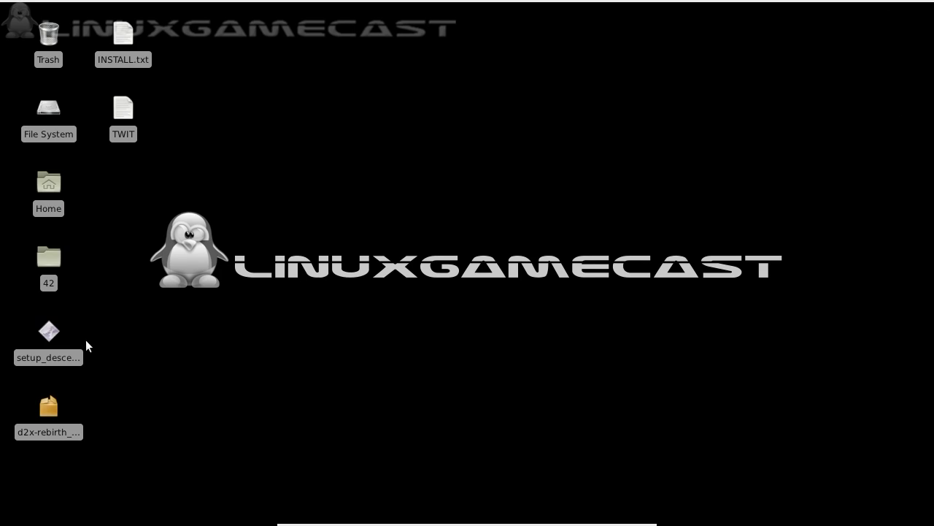
pyautogui.click(53, 407)
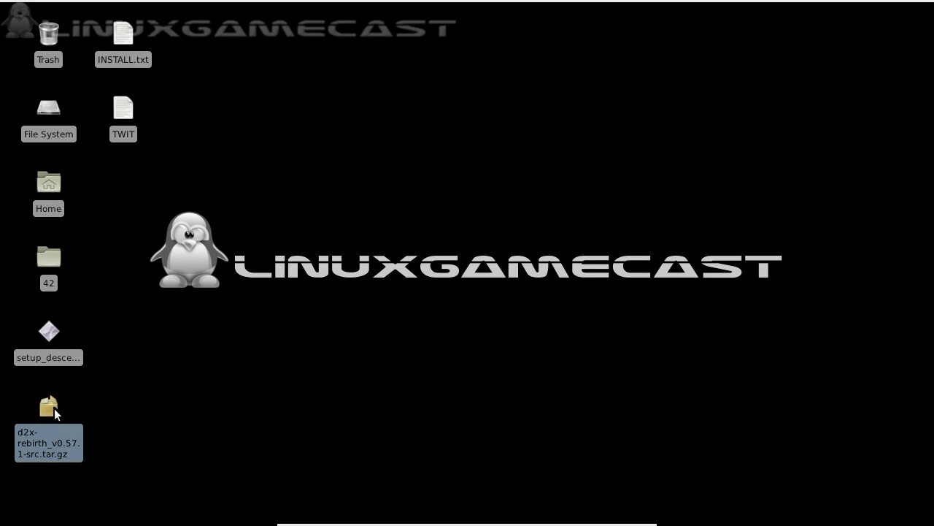
pyautogui.click(50, 332)
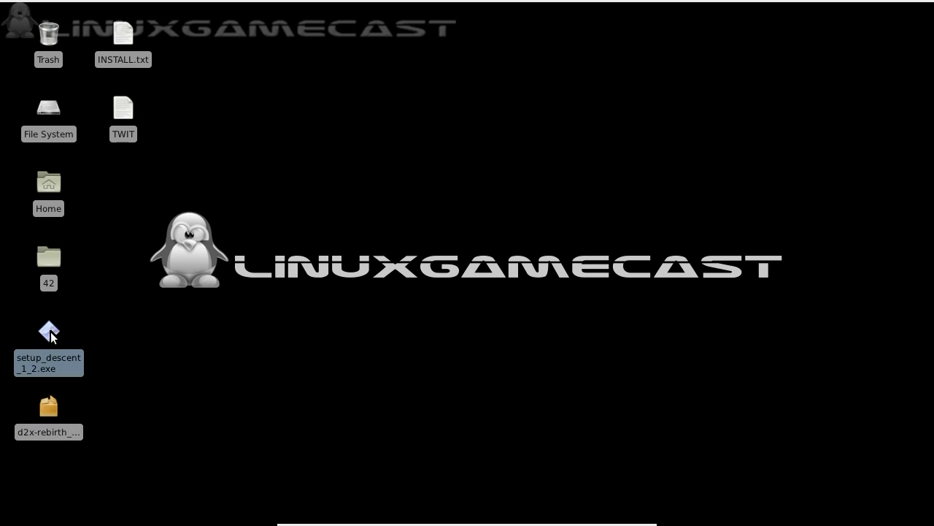
pyautogui.click(111, 335)
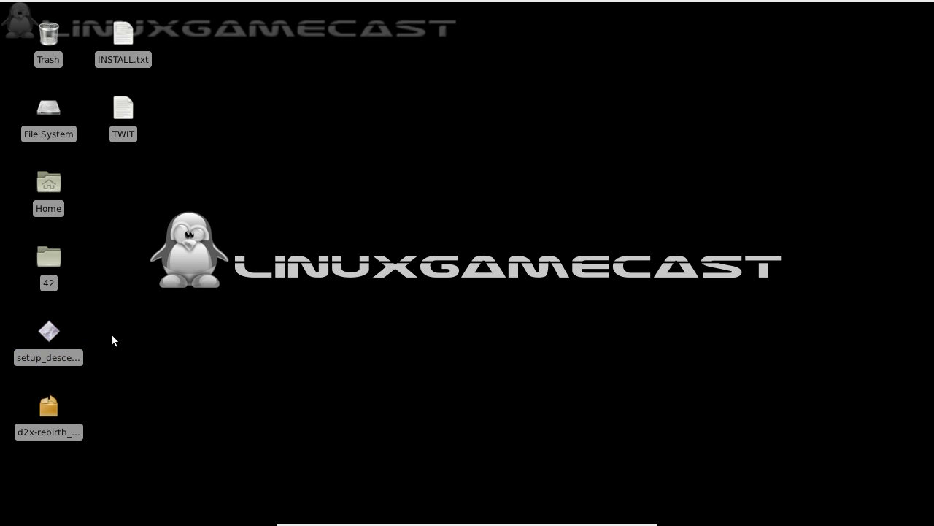
# - Extract the d2x-rebirth_v0.57.1-src folder from the tar.gz to the Desktop and quit Xarchiver
pyautogui.doubleClick(49, 407)
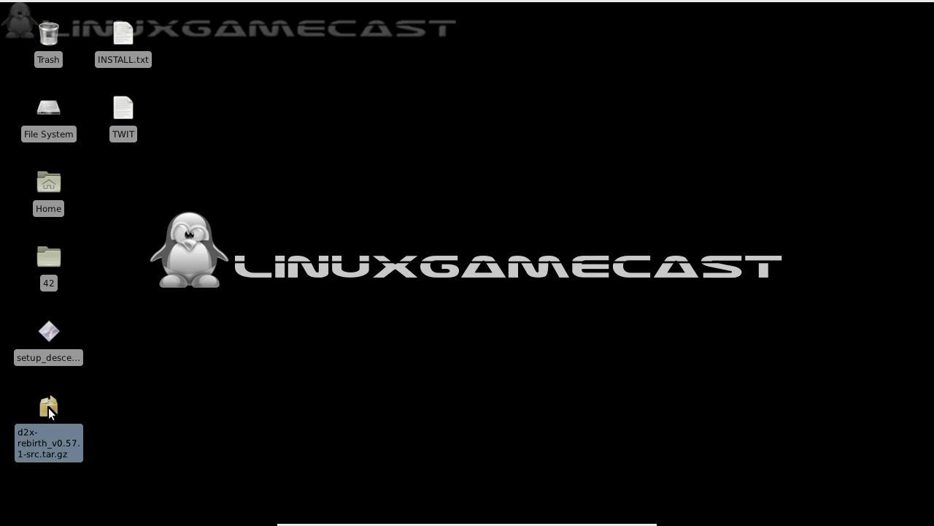
pyautogui.click(32, 113)
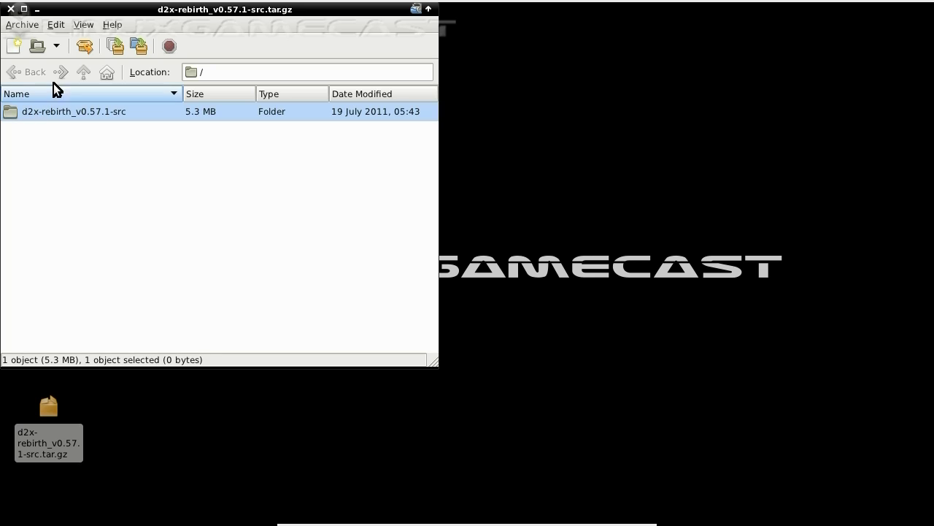
pyautogui.click(86, 46)
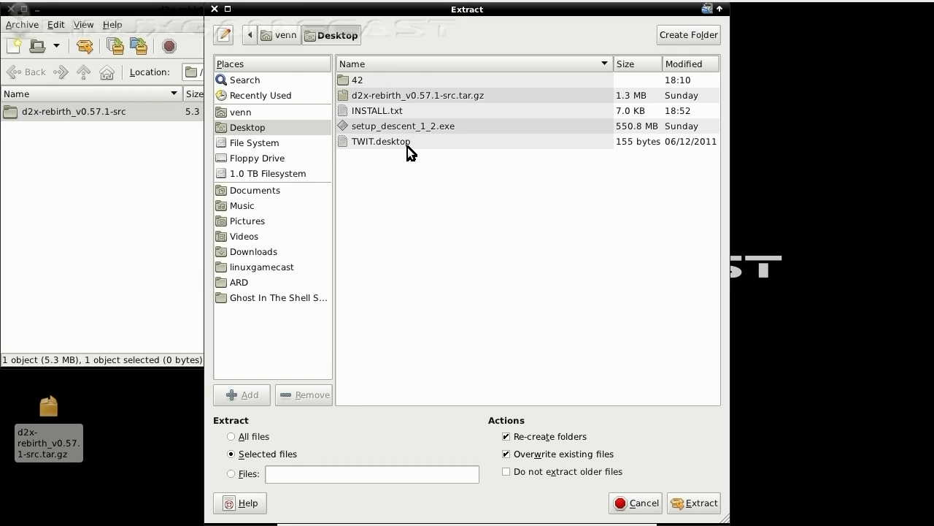
pyautogui.click(706, 503)
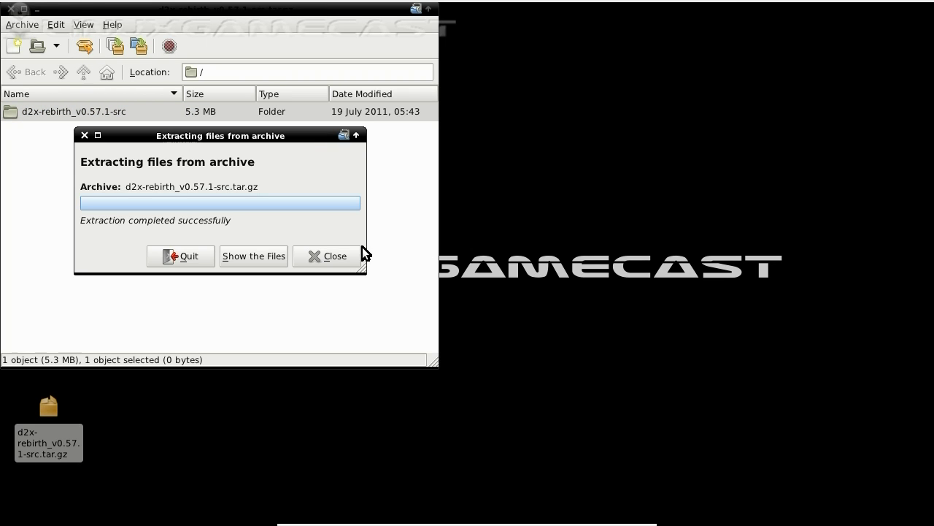
pyautogui.click(184, 258)
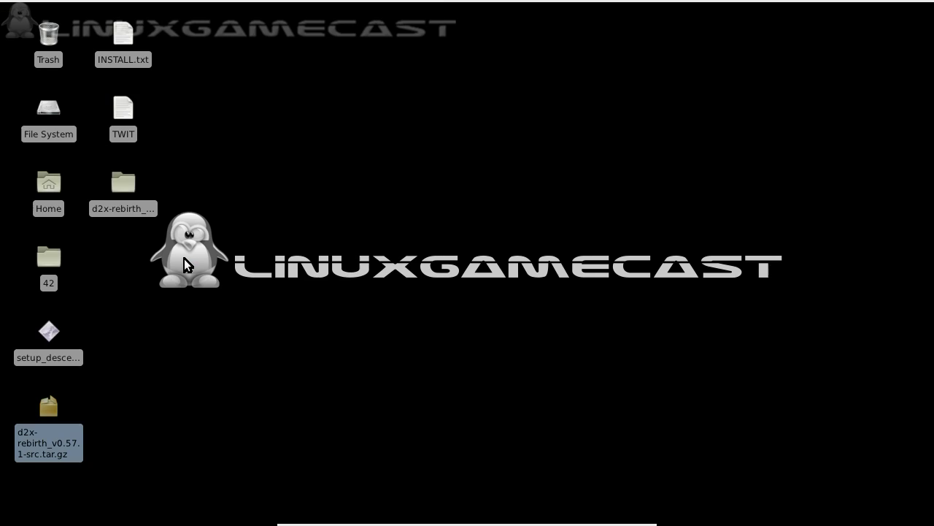
pyautogui.click(147, 307)
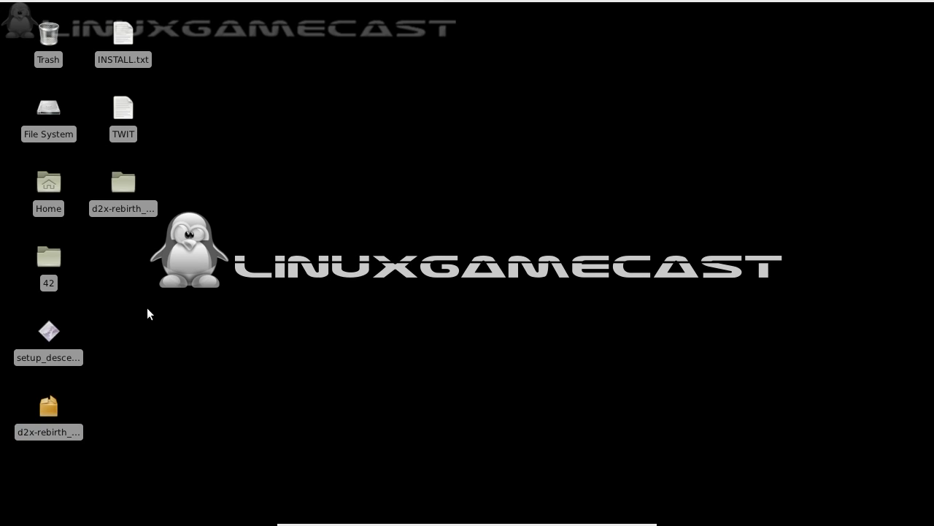
# - Open the d2x-rebirth_v0.57.1-src folder and launch a terminal there with Open Terminal Here
pyautogui.doubleClick(124, 184)
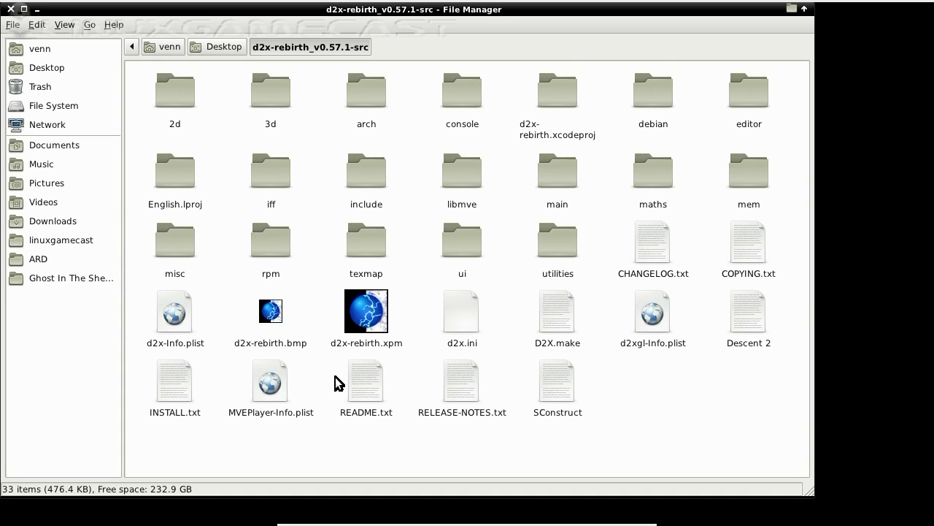
pyautogui.rightClick(652, 387)
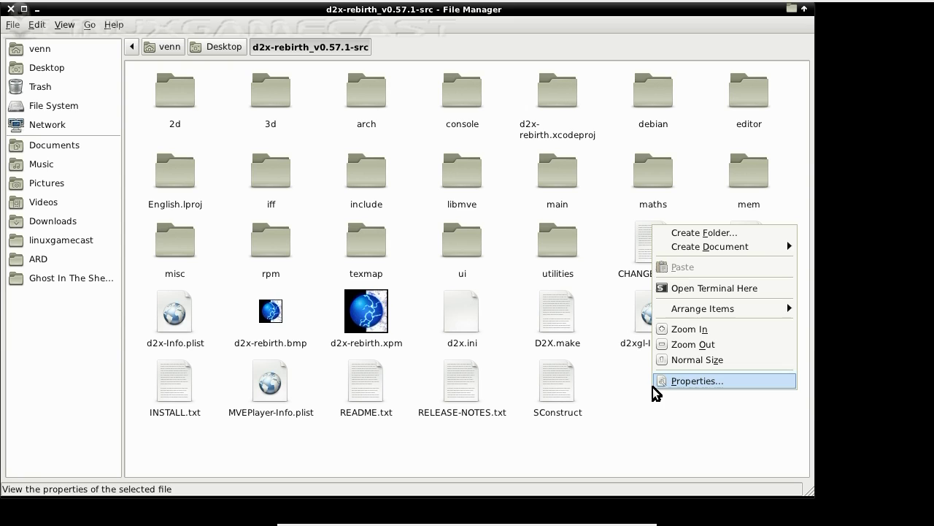
pyautogui.click(661, 289)
# - List the source folder and build D2X-Rebirth with scons
pyautogui.moveTo(654, 254); pyautogui.dragTo(387, 176)
pyautogui.write('ls')
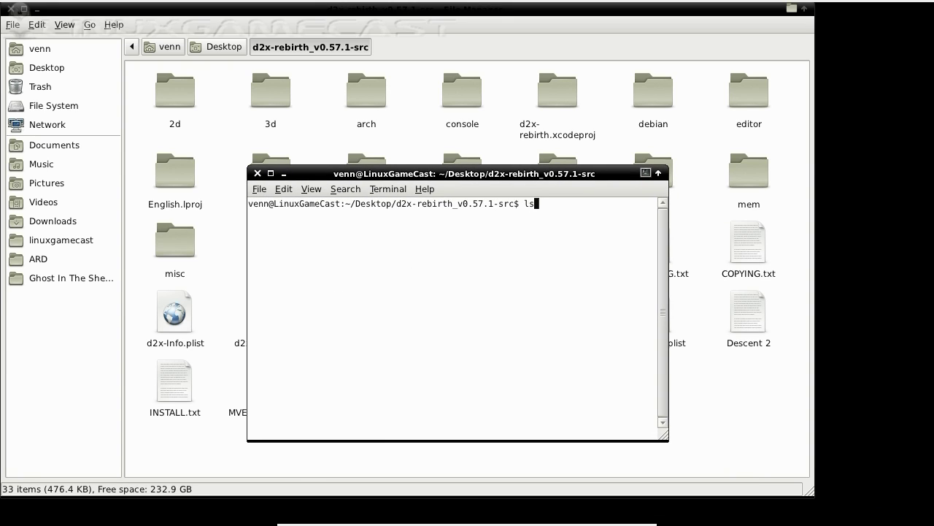
pyautogui.press('Return')
pyautogui.write('scons')
pyautogui.press('Return')
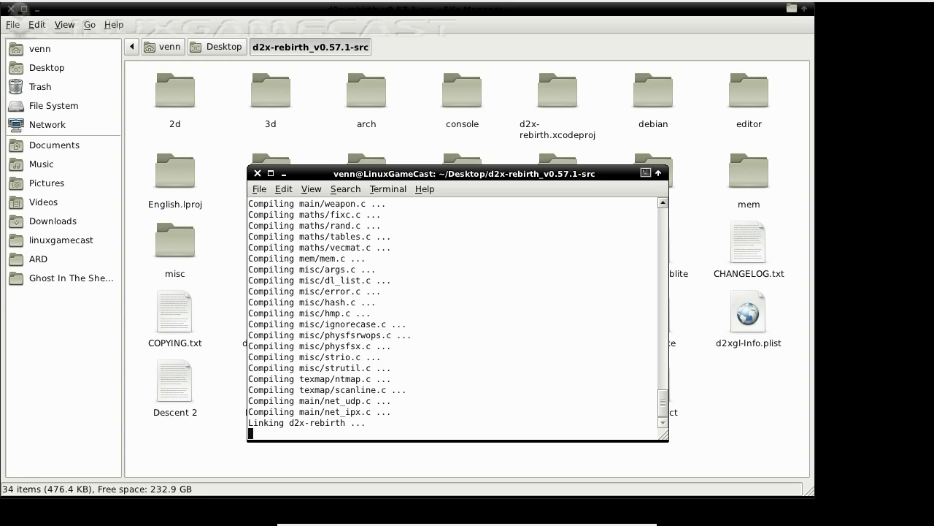
# - Confirm the d2x-rebirth binary with ls and start sudo scons install
pyautogui.write('ls')
pyautogui.press('Return')
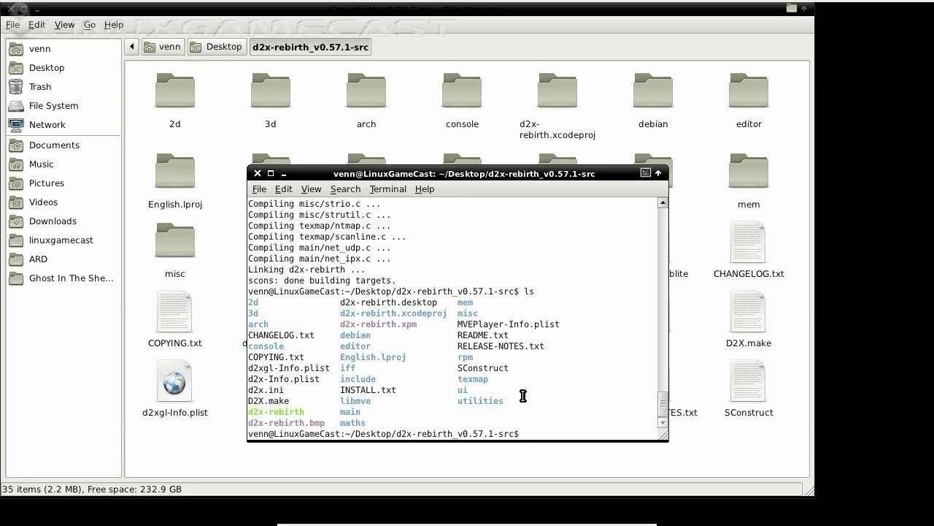
pyautogui.write('sudo ')
pyautogui.write('scons instal')
pyautogui.write('l')
pyautogui.press('Return')
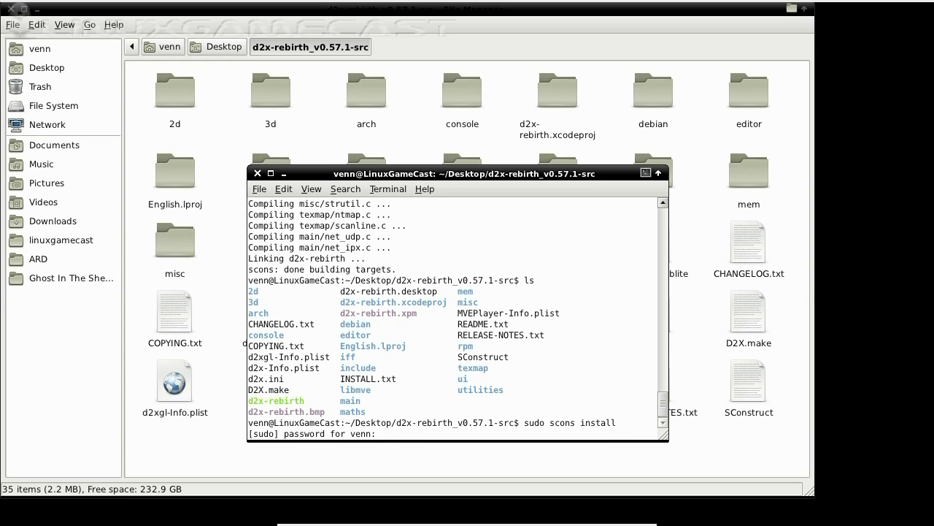
# - Enter the account password to install into /usr/local/bin, test-run d2x-rebirth, then close both windows
pyautogui.press('Return')
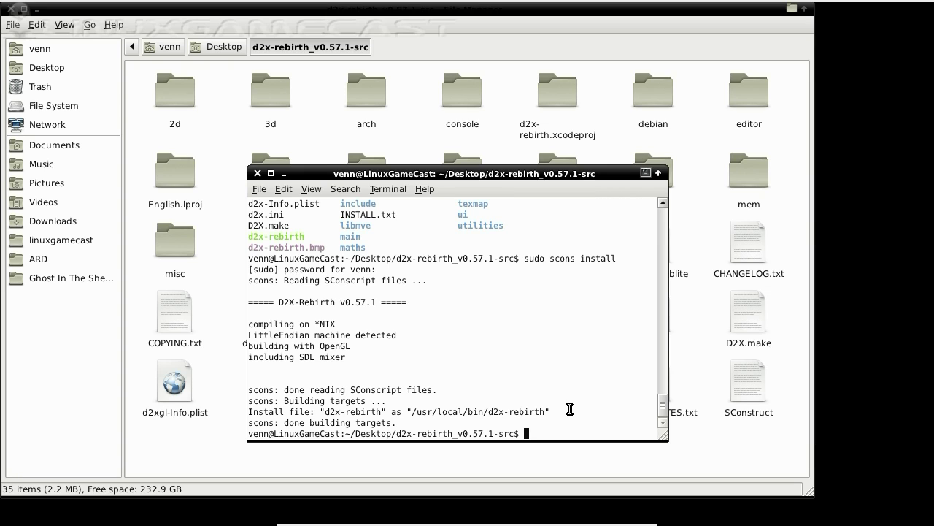
pyautogui.write('2x-rebirth')
pyautogui.press('Return')
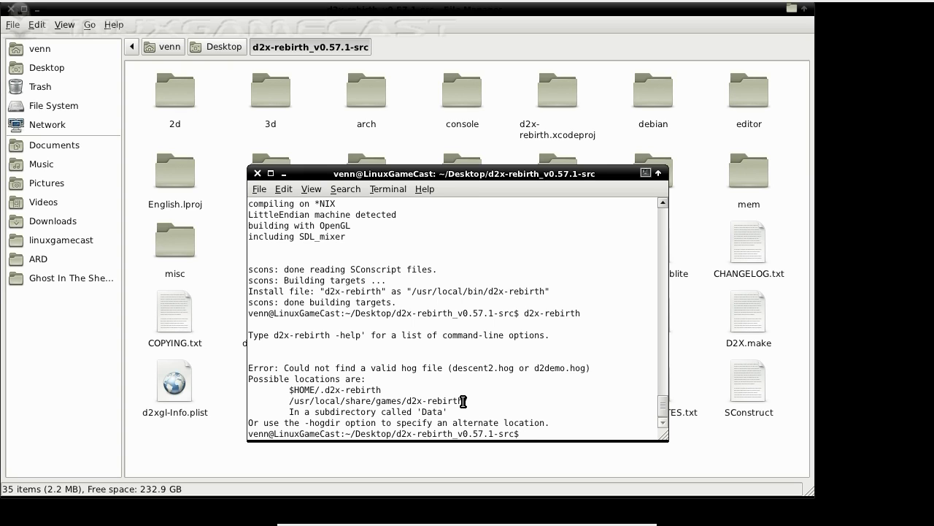
pyautogui.click(255, 174)
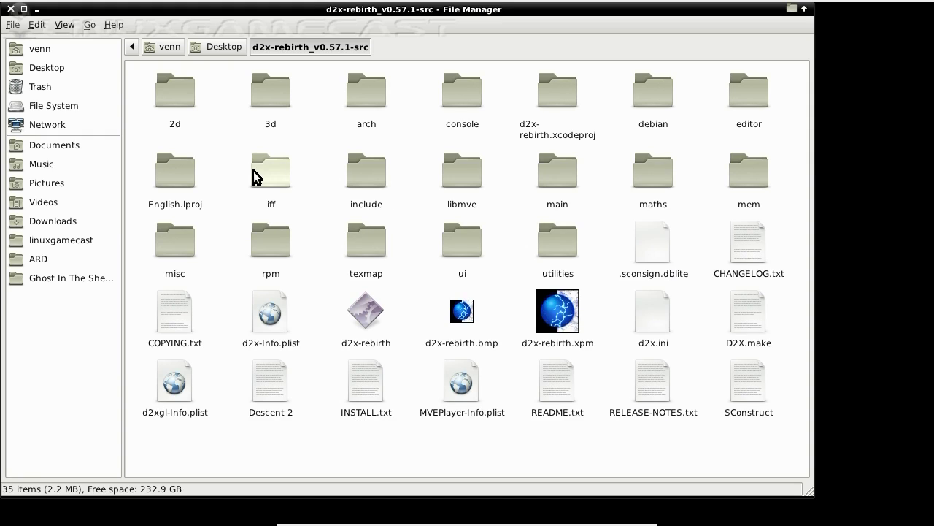
pyautogui.click(11, 9)
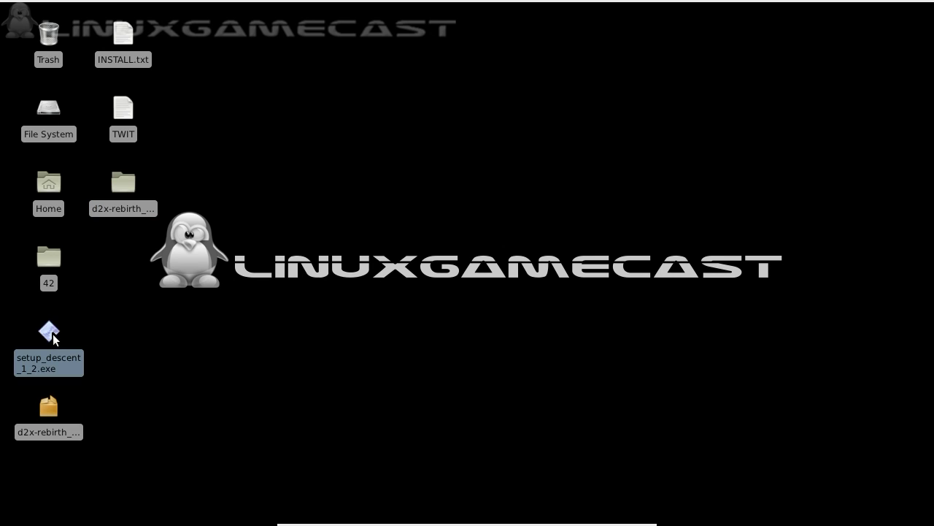
# - Open a terminal on the Desktop, list it, and run wine *.exe to launch setup_descent_1_2.exe
pyautogui.rightClick(191, 338)
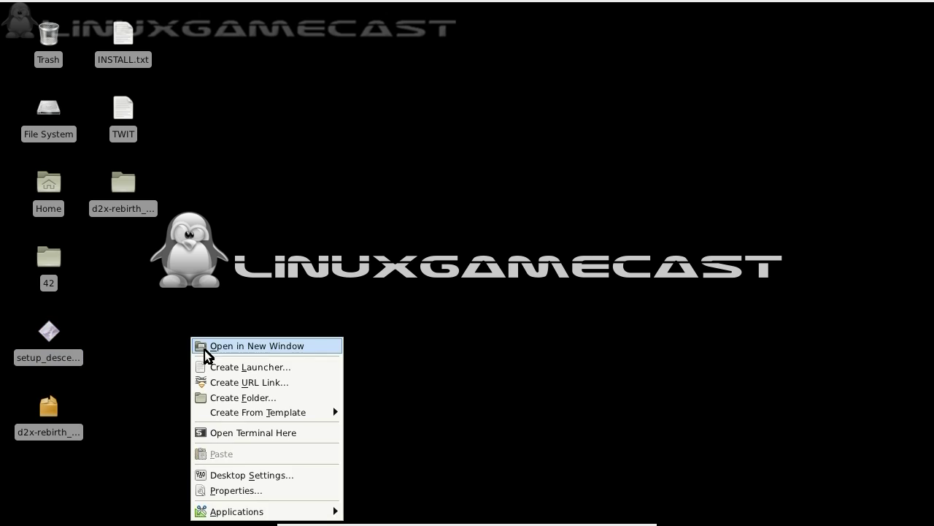
pyautogui.click(234, 429)
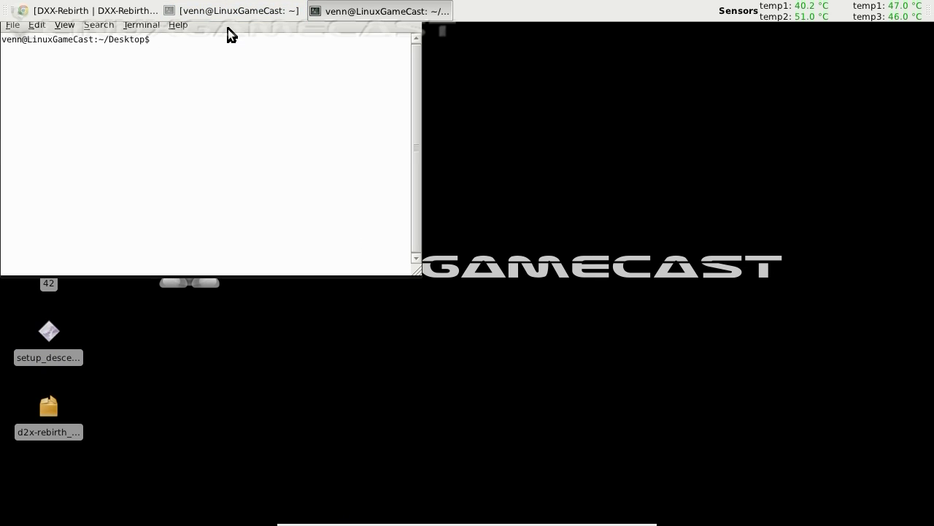
pyautogui.moveTo(229, 9); pyautogui.dragTo(475, 202)
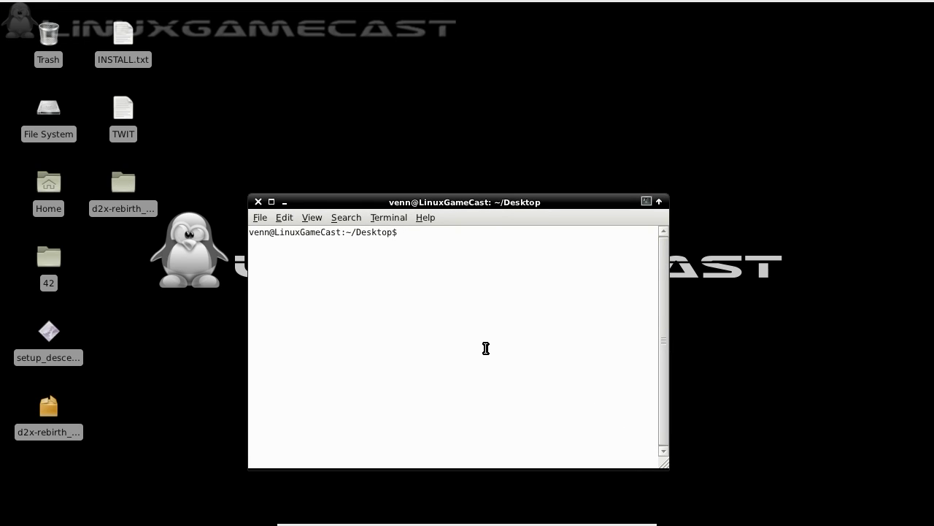
pyautogui.write('ls')
pyautogui.press('Return')
pyautogui.write('wine *.exe')
pyautogui.press('Return')
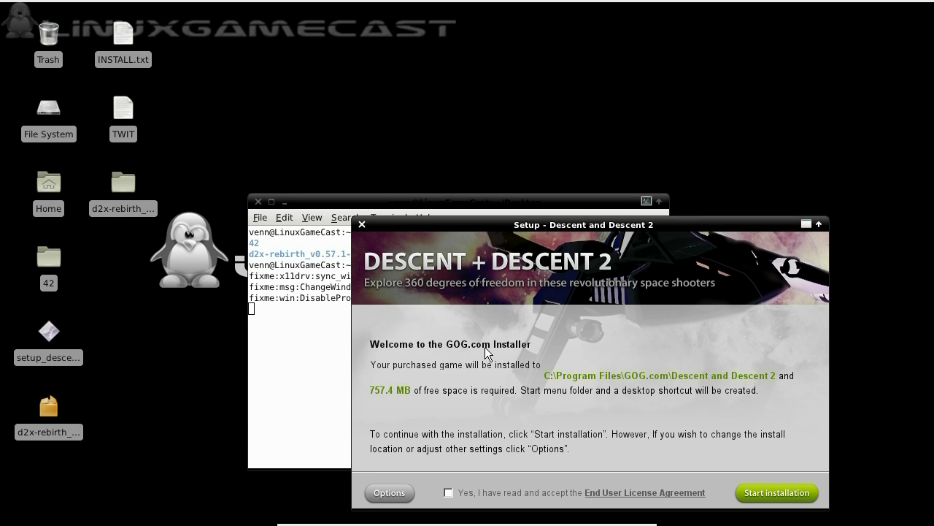
# - Accept the EULA and install only Descent 2, keeping DOSBox ticked
pyautogui.moveTo(547, 226); pyautogui.dragTo(430, 117)
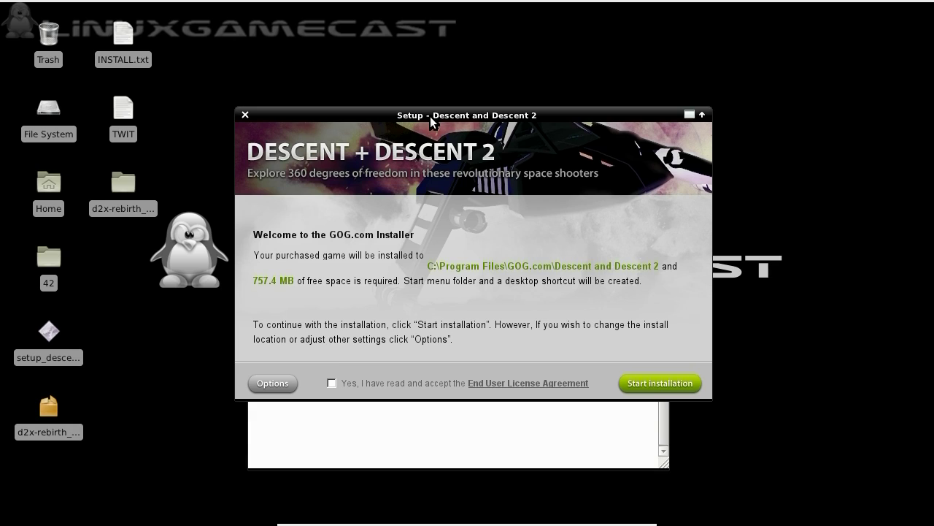
pyautogui.click(332, 383)
pyautogui.click(283, 383)
pyautogui.click(334, 252)
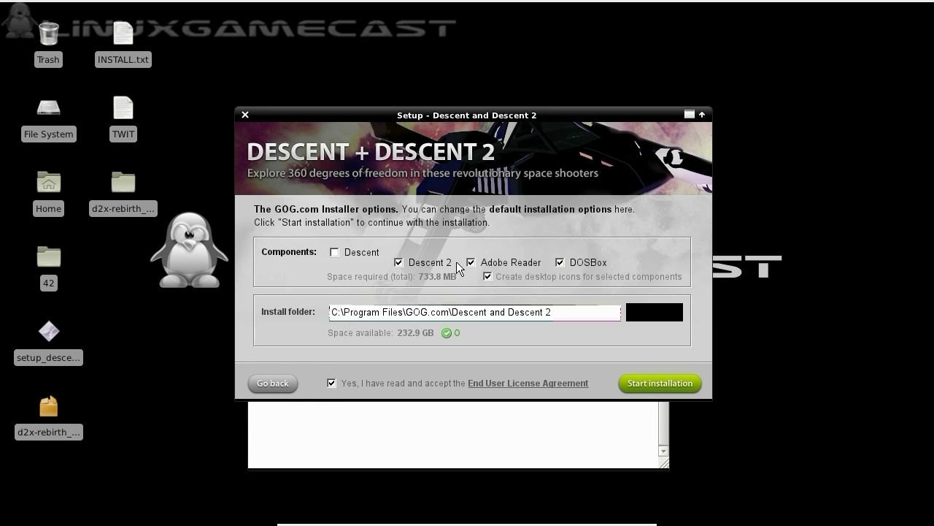
pyautogui.click(559, 263)
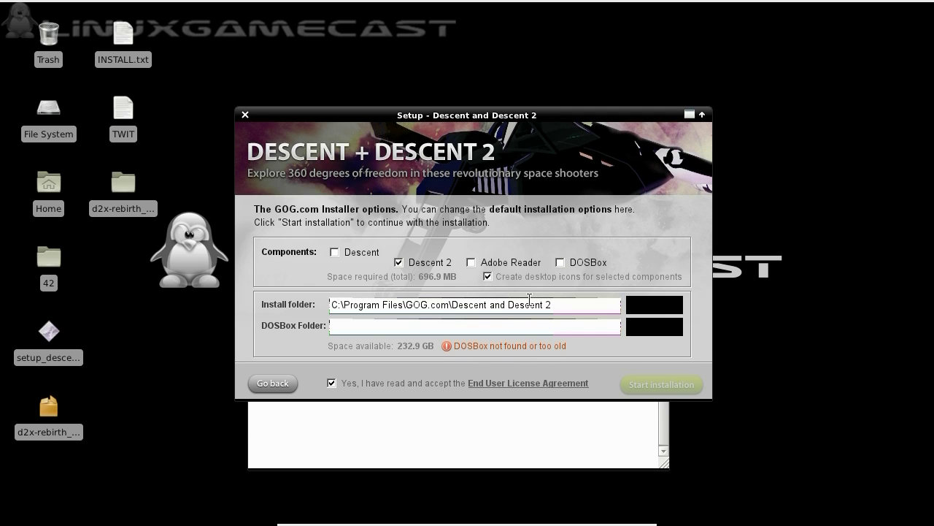
pyautogui.click(560, 262)
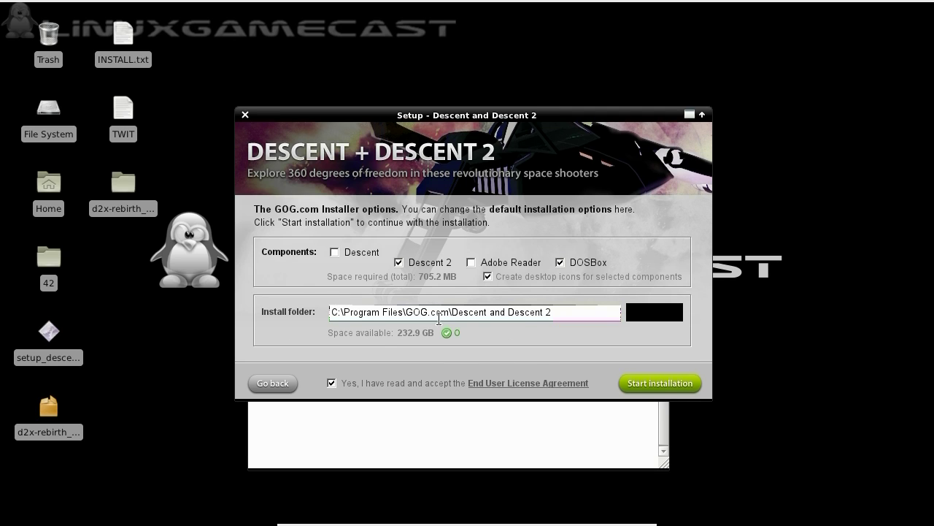
pyautogui.click(640, 381)
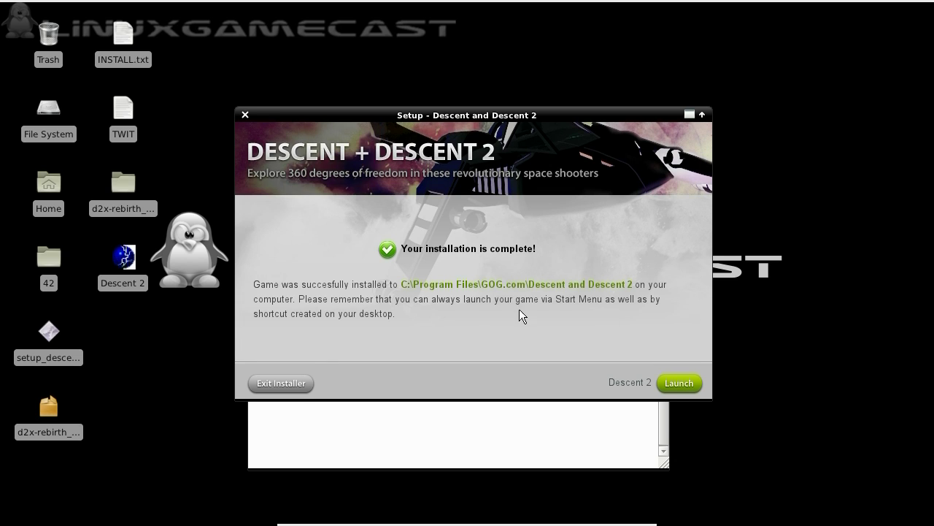
# - Exit the finished installer and delete the new Descent 2 desktop shortcut
pyautogui.click(296, 381)
pyautogui.moveTo(164, 331); pyautogui.dragTo(107, 248)
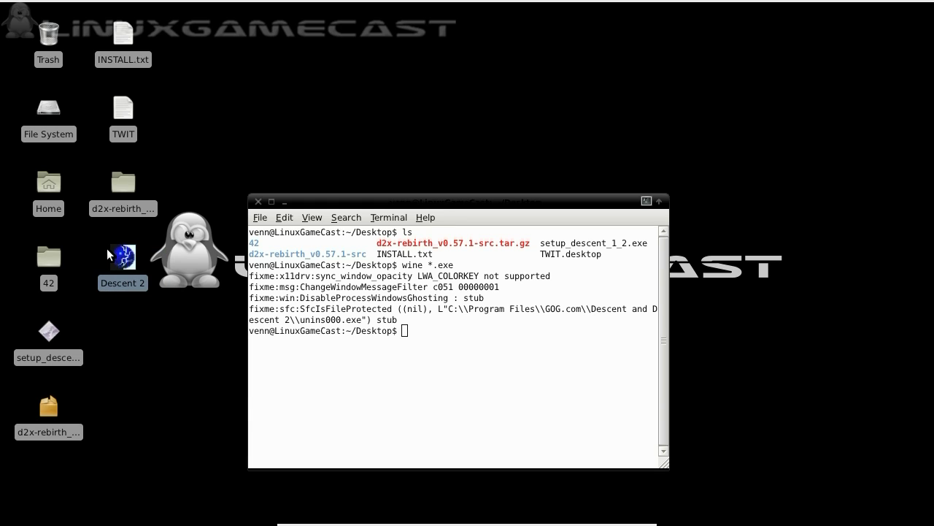
pyautogui.press('Delete')
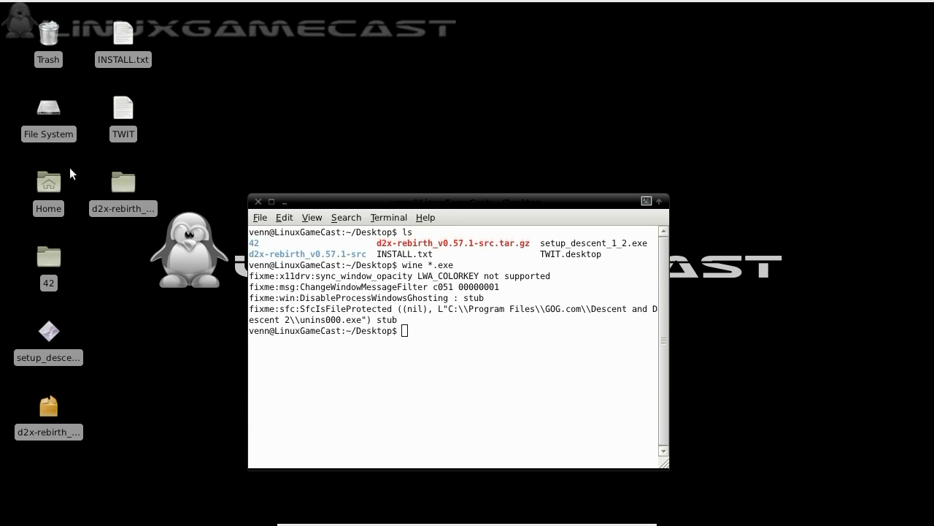
# - Open the file manager at the home folder and enter the hidden .wine folder
pyautogui.doubleClick(51, 108)
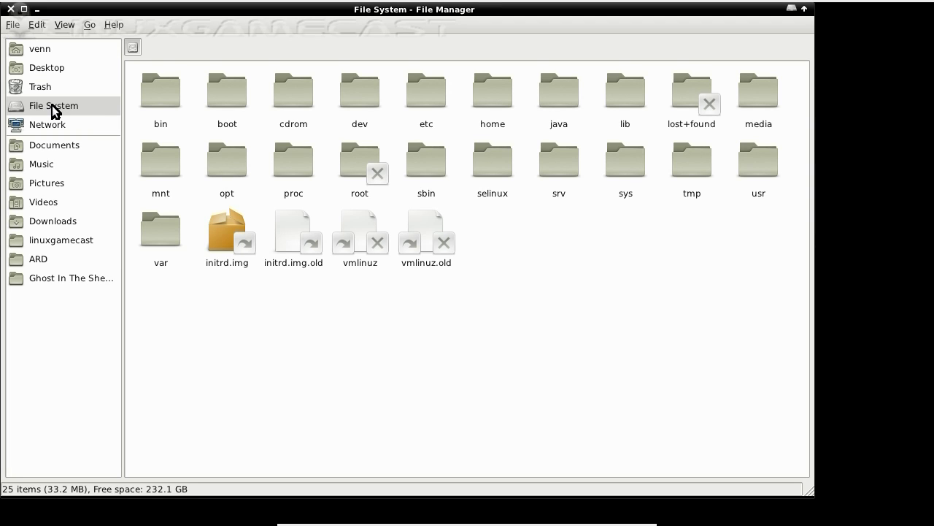
pyautogui.click(48, 51)
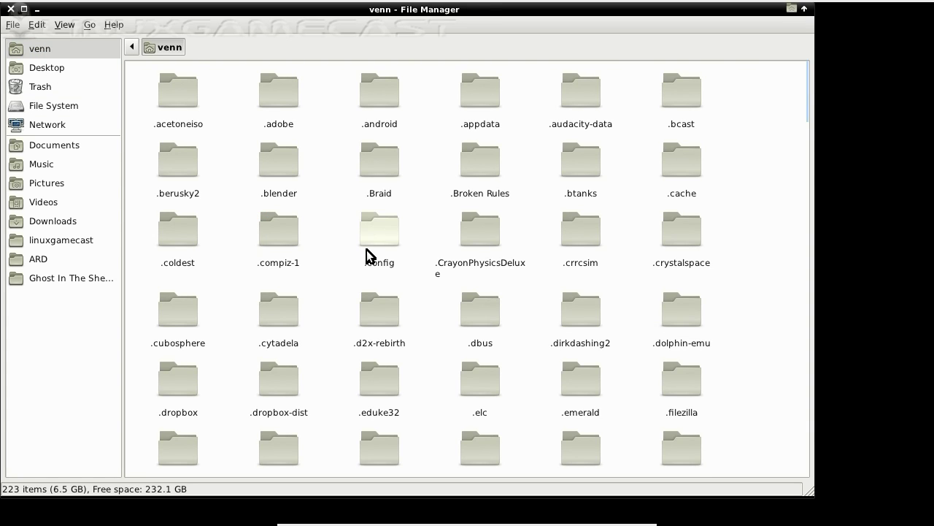
pyautogui.scroll(-10, 359, 248)
pyautogui.scroll(-10, 360, 248)
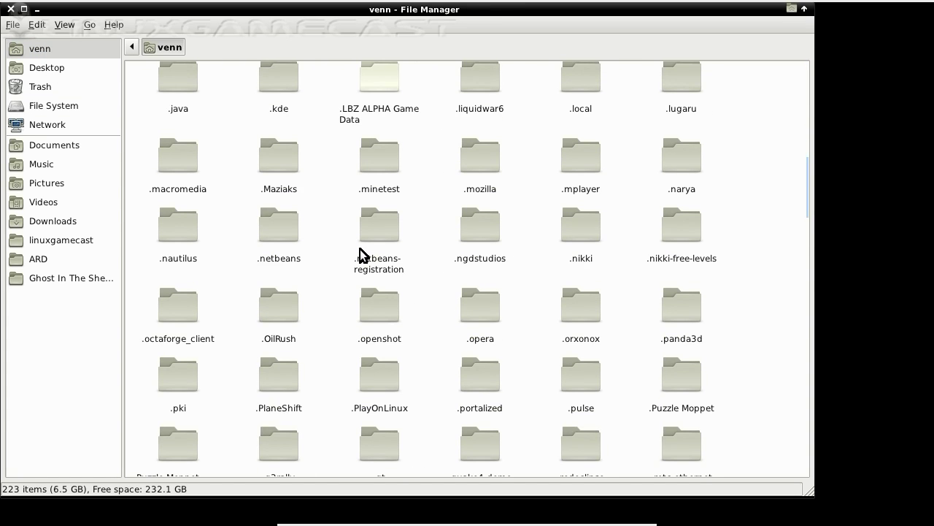
pyautogui.scroll(-1, 364, 248)
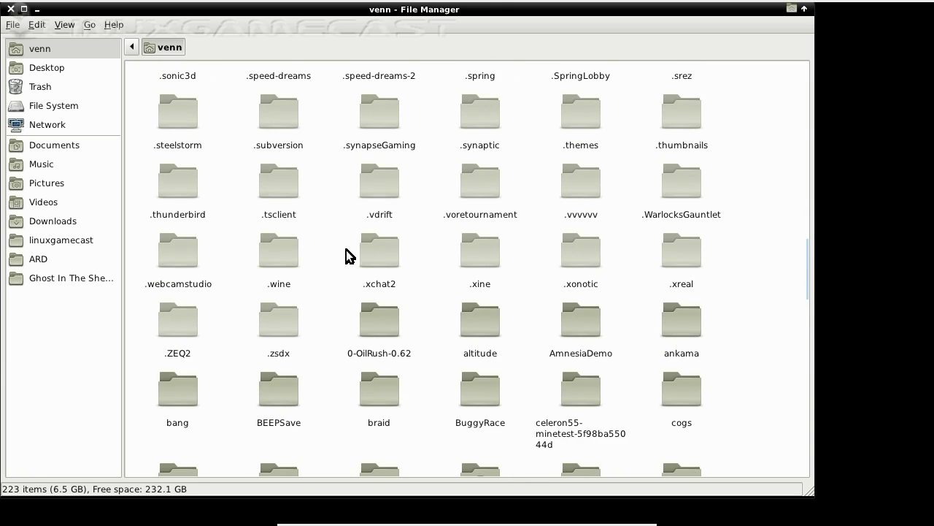
pyautogui.doubleClick(290, 256)
# - Go through drive_c > Program Files > GOG.com > Descent and Descent 2 > Descent 2
pyautogui.doubleClick(268, 92)
pyautogui.doubleClick(164, 88)
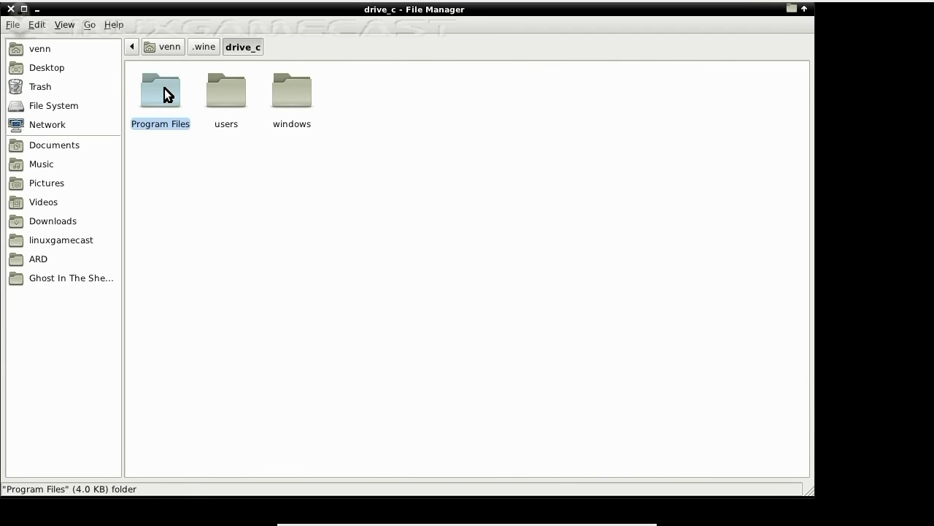
pyautogui.click(261, 95)
pyautogui.doubleClick(260, 95)
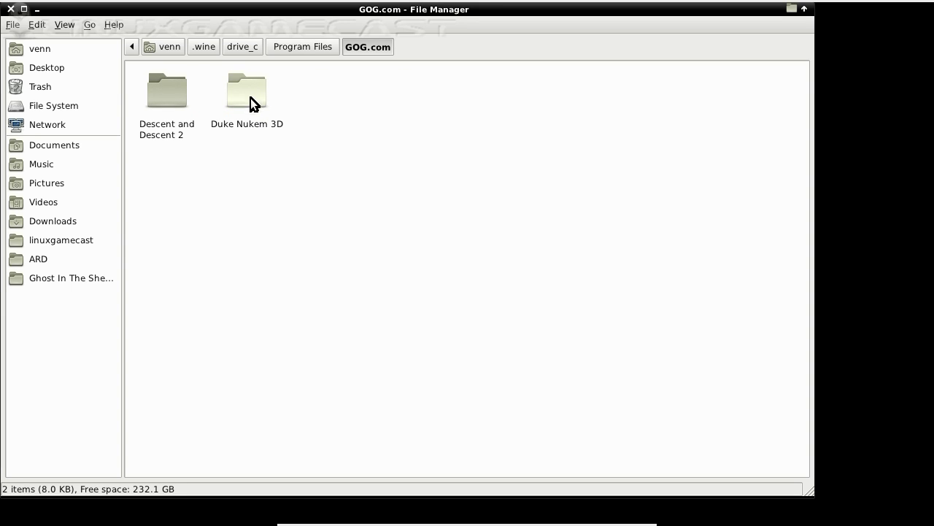
pyautogui.doubleClick(165, 92)
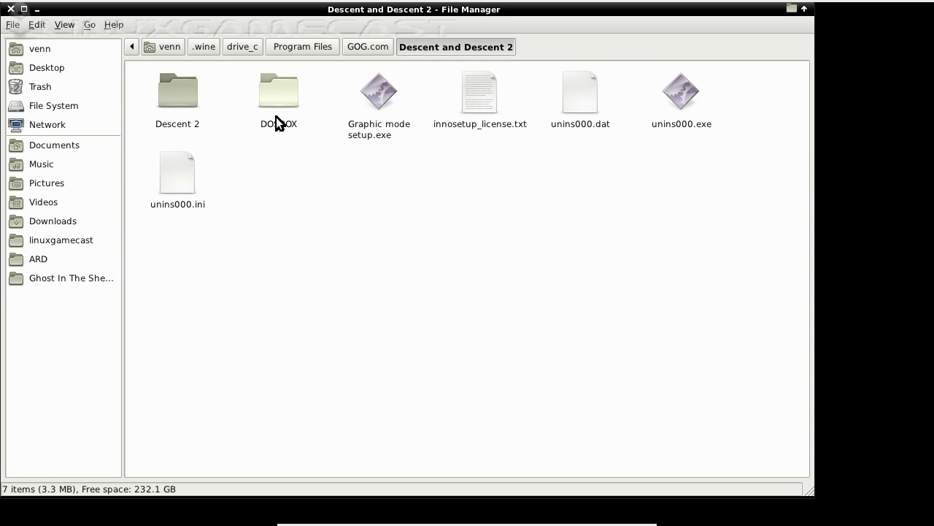
pyautogui.doubleClick(181, 95)
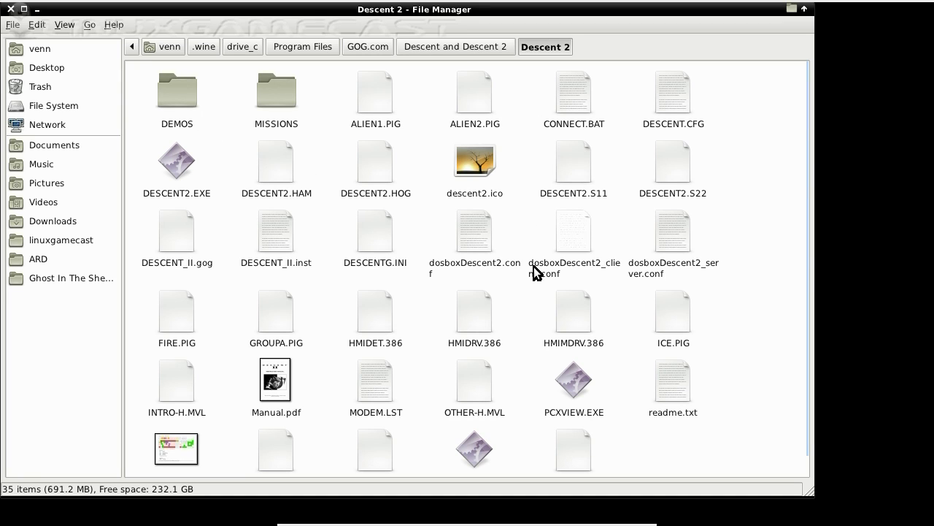
pyautogui.rightClick(520, 224)
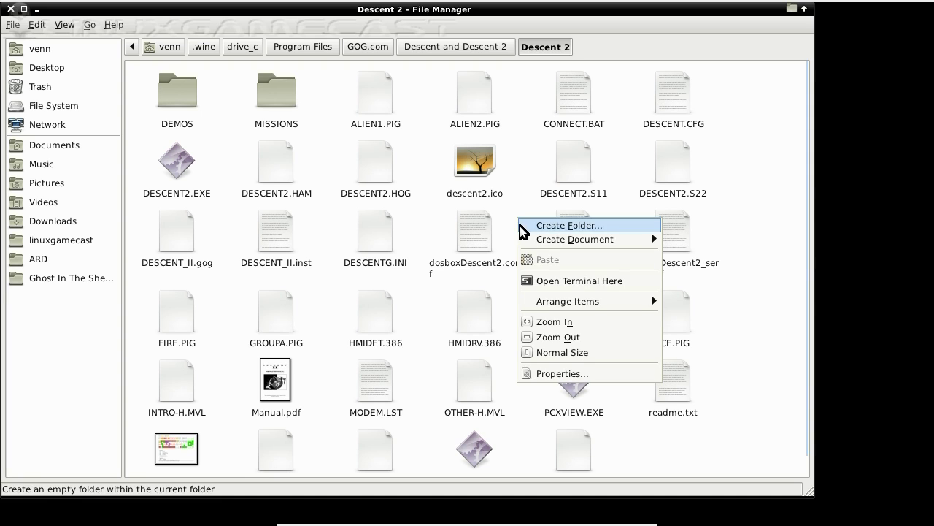
# - In a terminal in the Descent 2 folder, run convmv --lower --notest *.* and check names like descent2.hog with ls
pyautogui.click(533, 279)
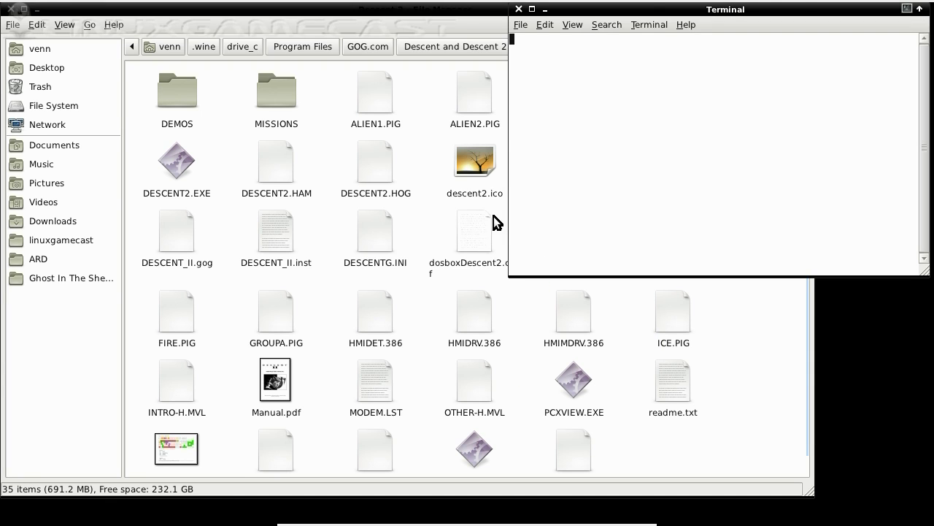
pyautogui.moveTo(581, 9); pyautogui.dragTo(306, 157)
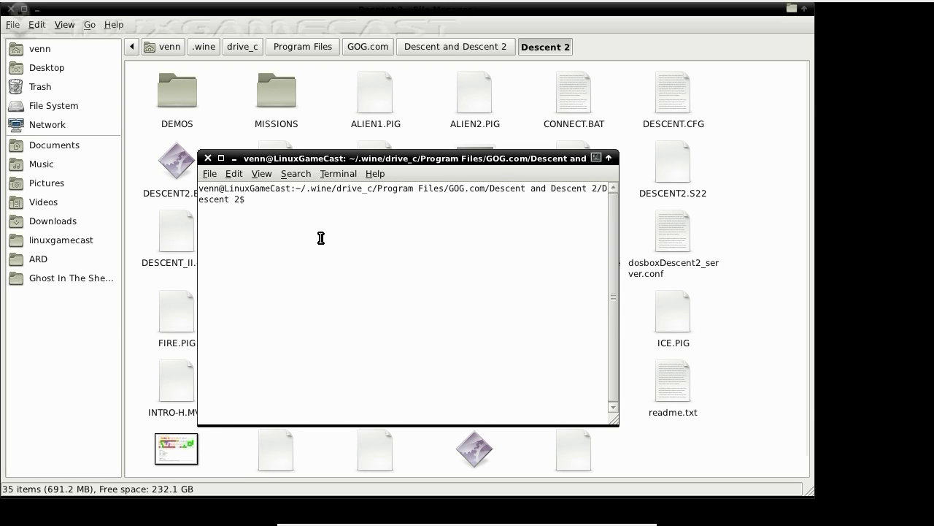
pyautogui.write('convmv --loer --notest *.*')
pyautogui.press('Left')
pyautogui.press('Left')
pyautogui.press('Left')
pyautogui.press('Left')
pyautogui.press('Left')
pyautogui.press('Left')
pyautogui.press('Left')
pyautogui.press('Left')
pyautogui.press('Left')
pyautogui.press('Left')
pyautogui.press('Left')
pyautogui.press('Left')
pyautogui.press('Left')
pyautogui.press('Left')
pyautogui.press('Left')
pyautogui.write('w')
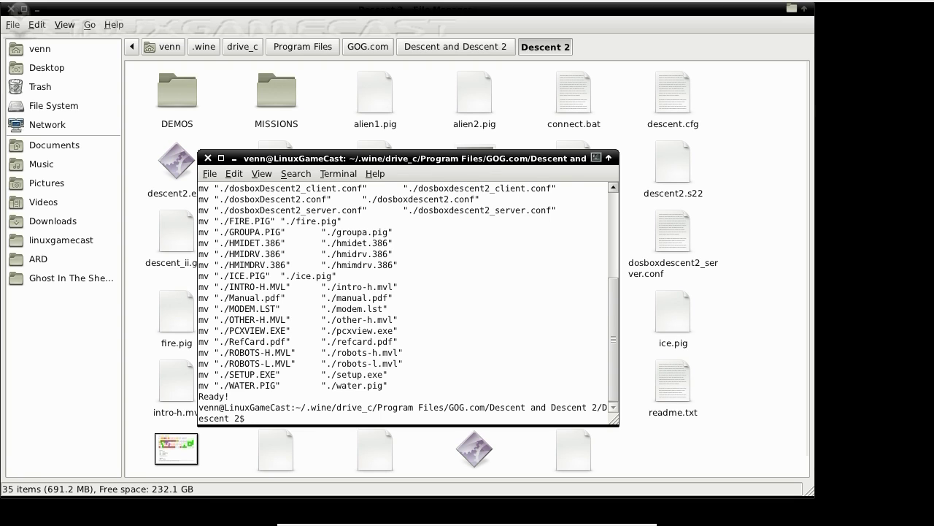
pyautogui.write('ls')
pyautogui.press('Return')
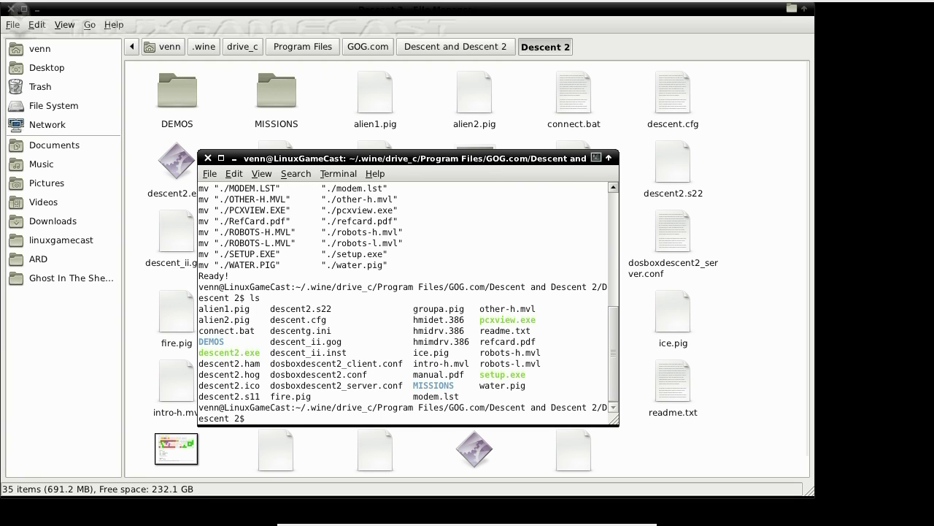
pyautogui.scroll(8, 351, 263)
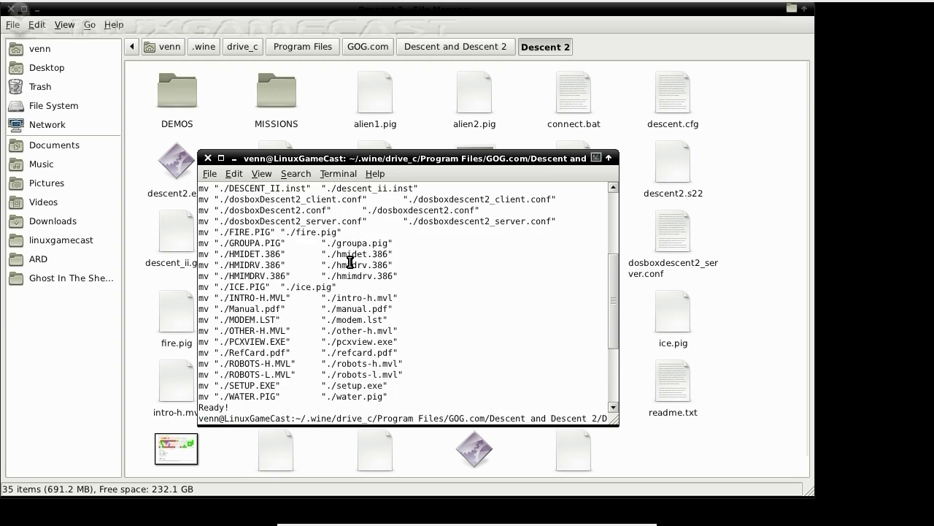
pyautogui.scroll(-8, 351, 263)
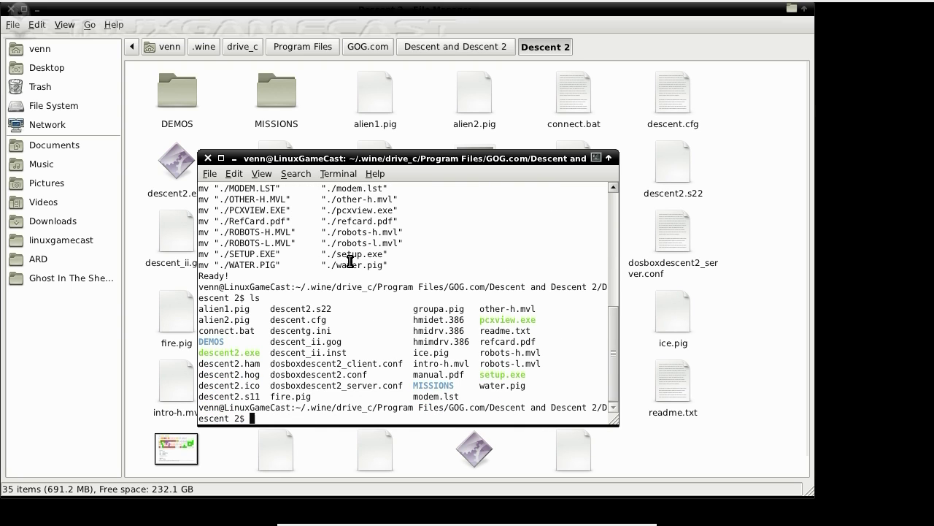